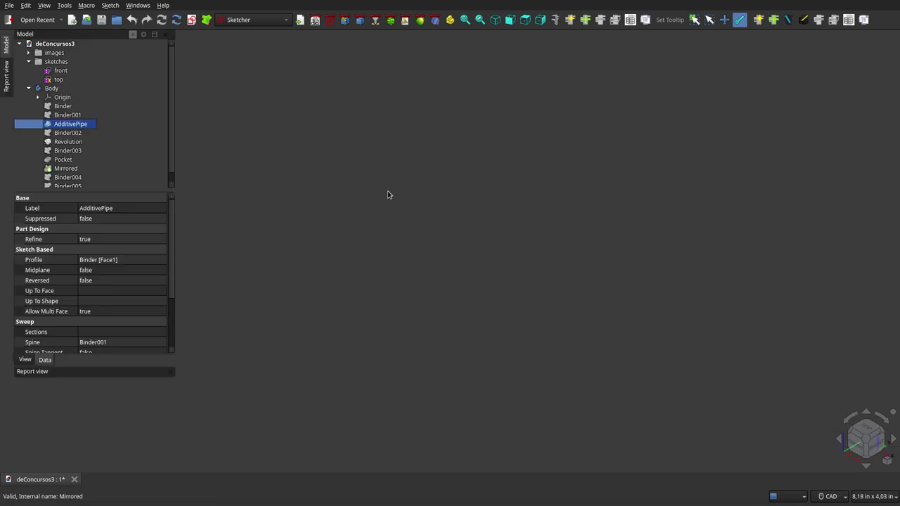
Step: Show AdditivePipe, Revolution, Pocket and Mirrored in turn, ending on the full mirrored solid
key("space")
left_click(78, 141)
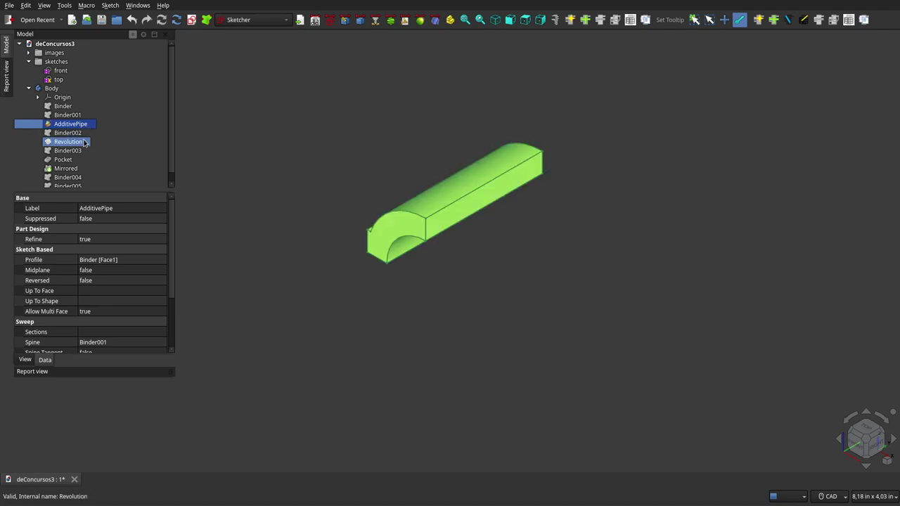
key("space")
left_click(80, 161)
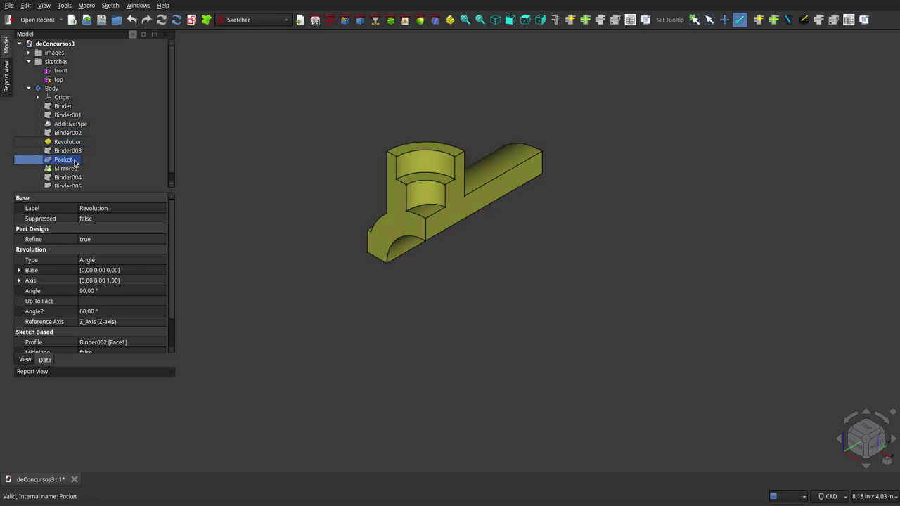
key("space")
left_click(66, 169)
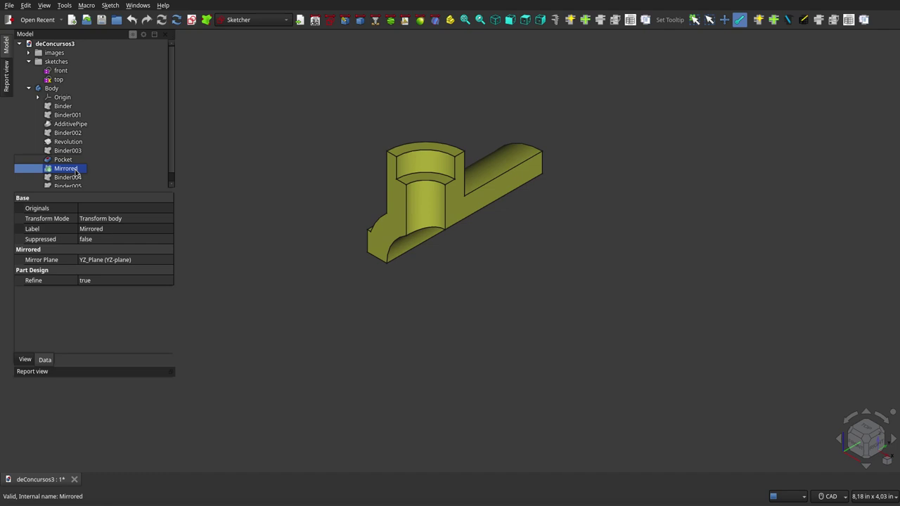
key("space")
left_click(195, 65)
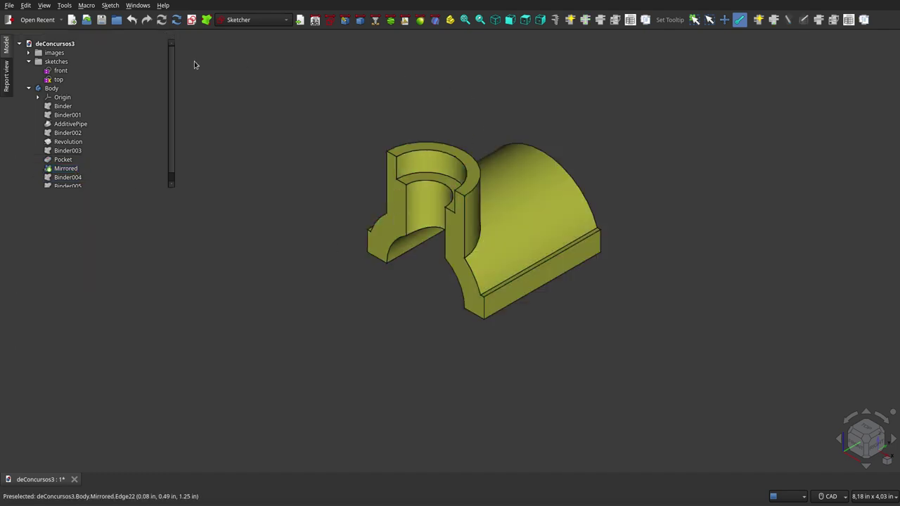
Step: Show the reference drawing images in front view, zoom in, and select the front sketch
left_click(54, 52)
key("space")
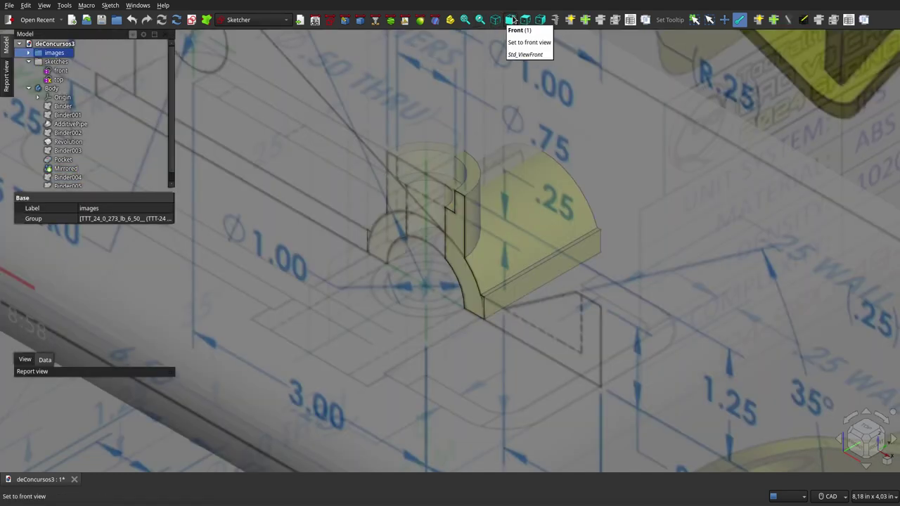
left_click(510, 19)
scroll(491, 176, "up", 3)
scroll(499, 202, "down", 3)
scroll(499, 202, "down", 5)
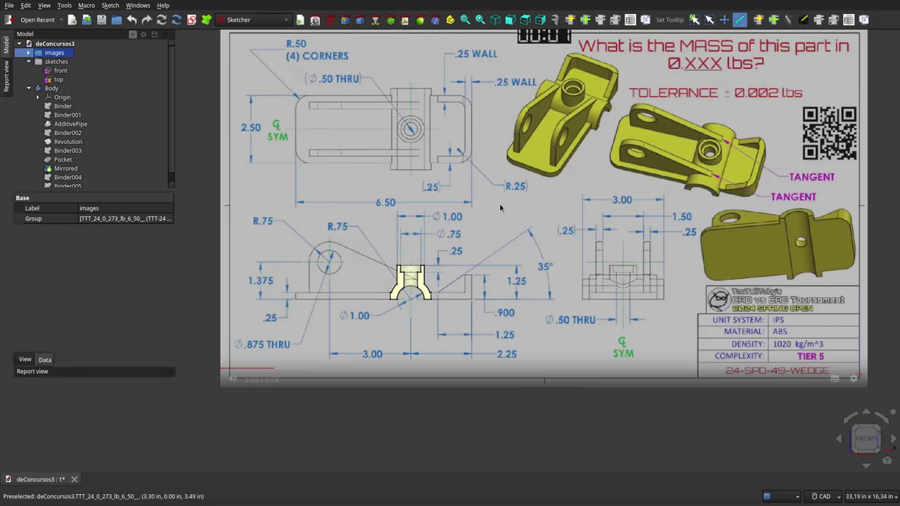
scroll(499, 202, "up", 4)
scroll(532, 154, "down", 1)
scroll(570, 123, "down", 2)
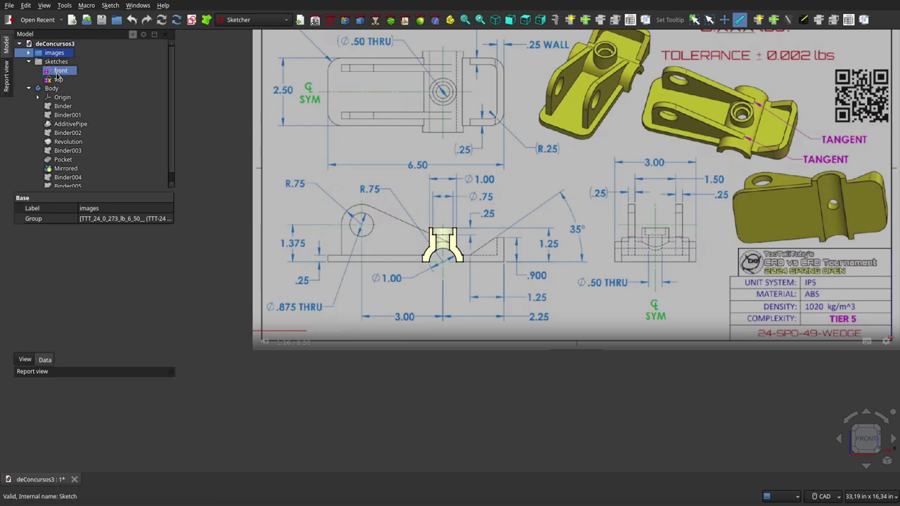
left_click(59, 71)
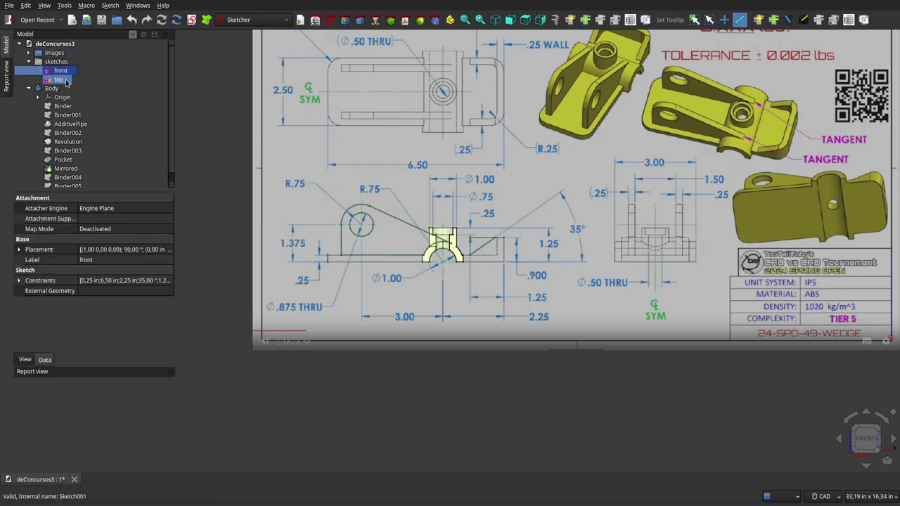
left_click(65, 53)
Step: Hide the reference drawing images and the Mirrored solid
key("space")
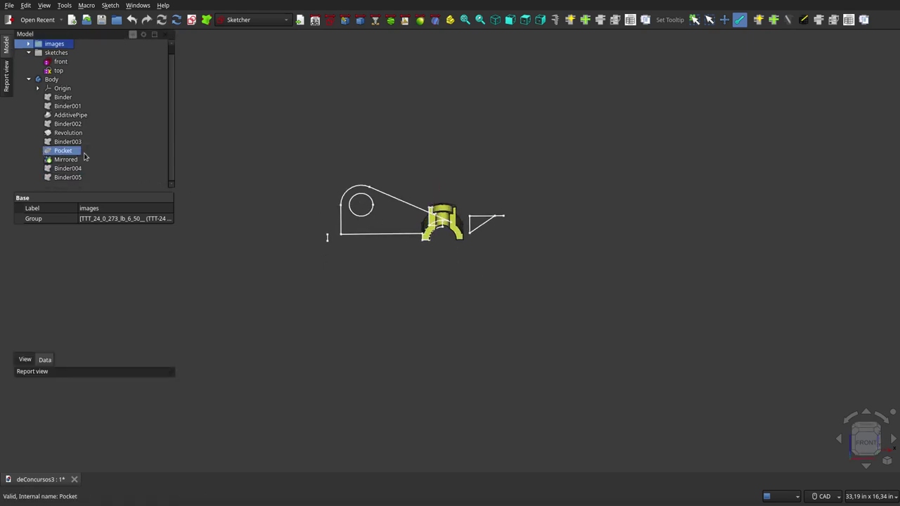
left_click(65, 159)
scroll(405, 229, "up", 5)
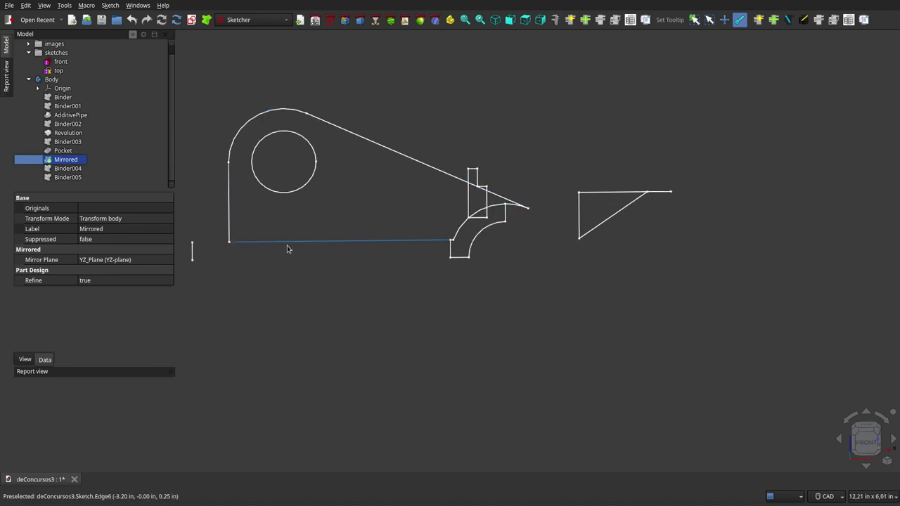
Step: Show the top sketch alongside the front sketch and orbit to look down on both
left_click(57, 71)
left_click(381, 102)
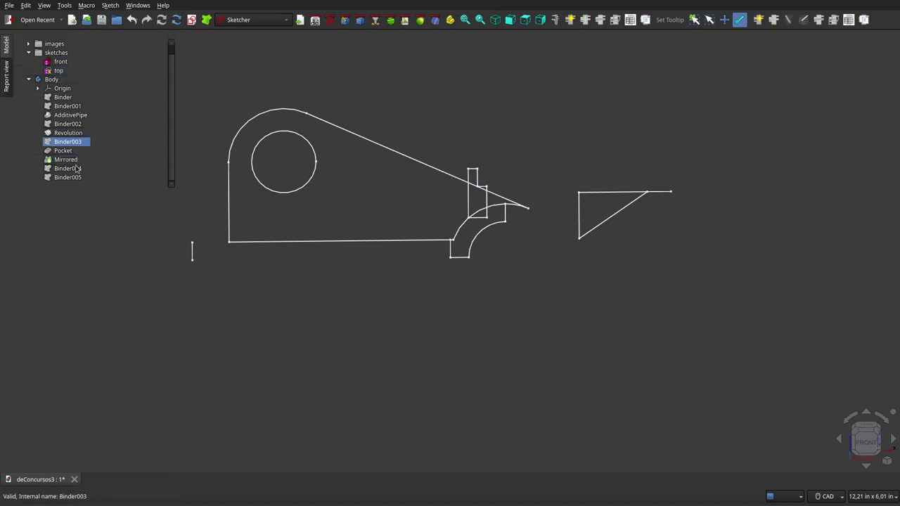
left_click(78, 169)
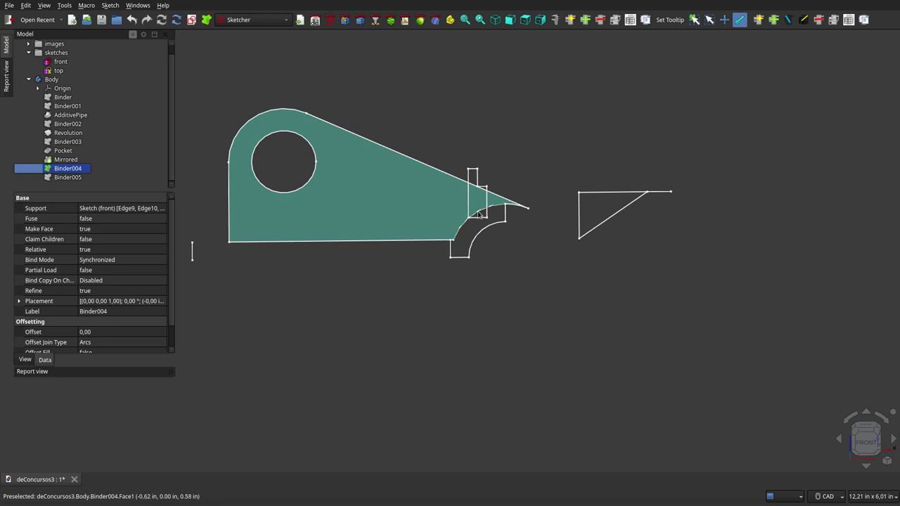
middle_click_drag(479, 214, 485, 123)
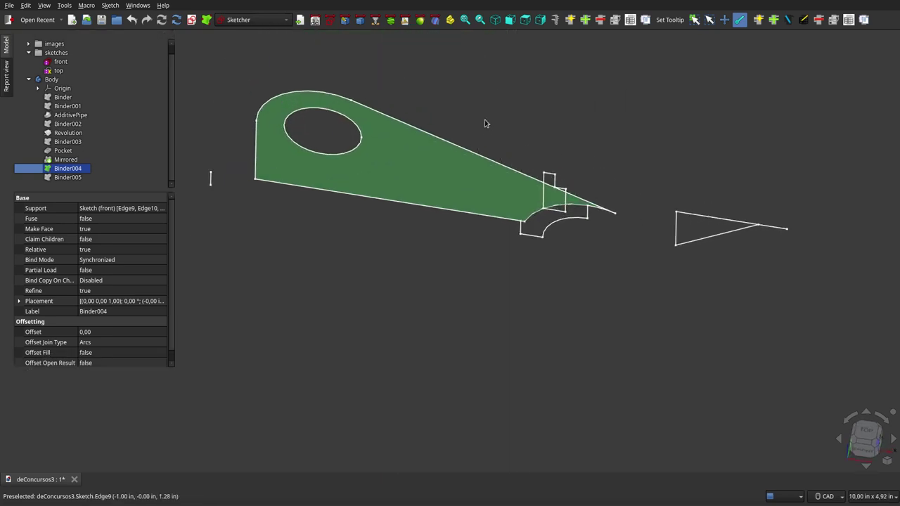
left_click(58, 71)
key("space")
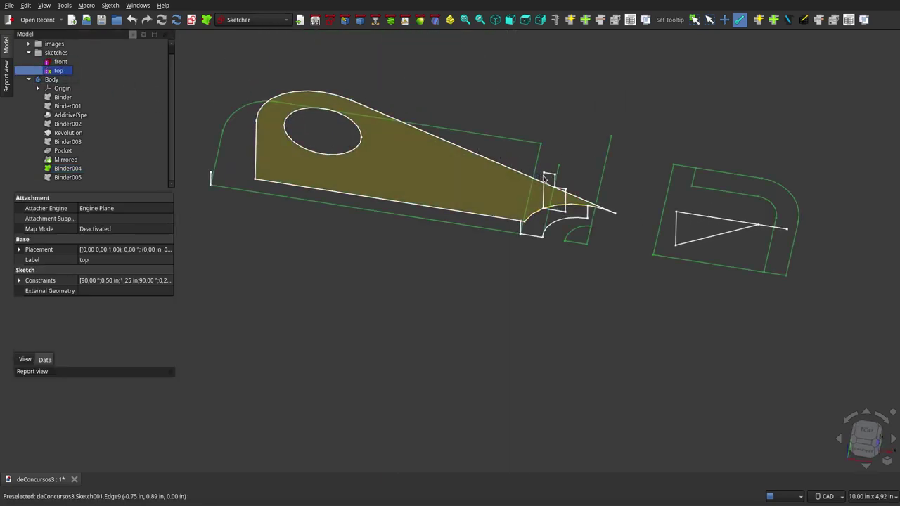
middle_click_drag(506, 201, 488, 246)
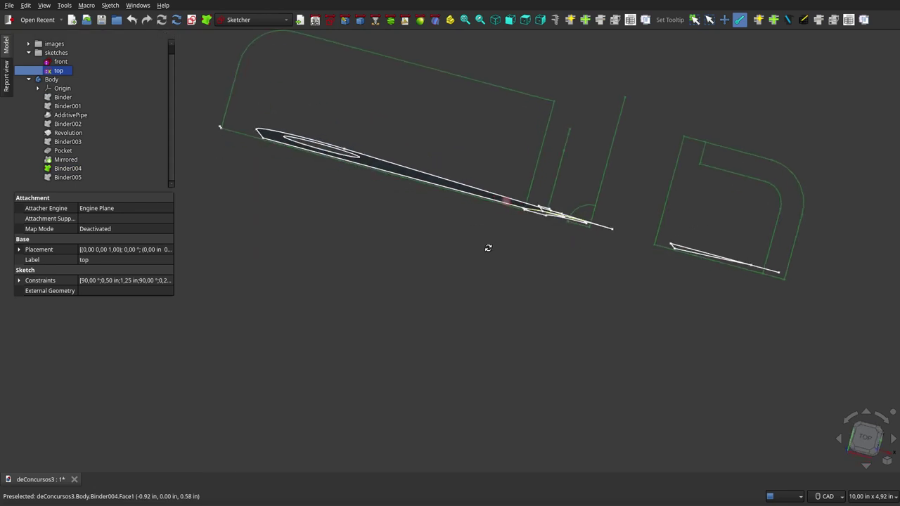
left_click(555, 162)
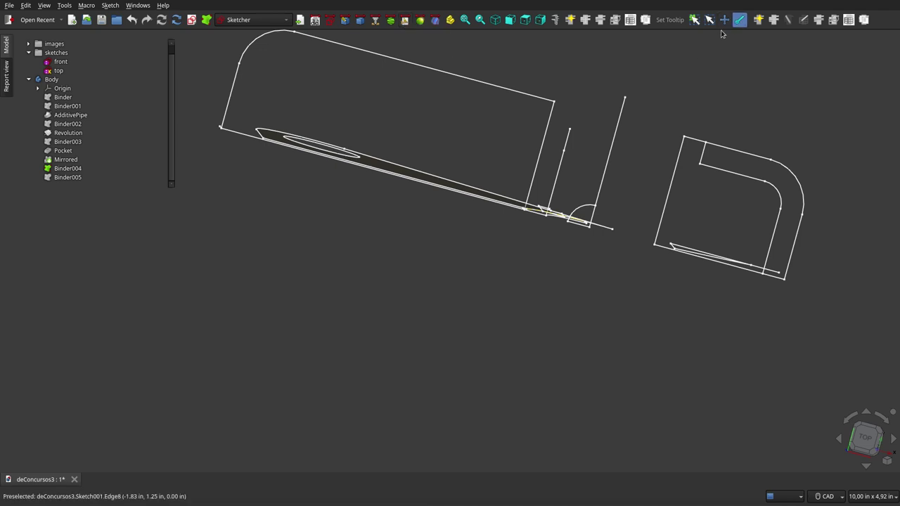
left_click(405, 20)
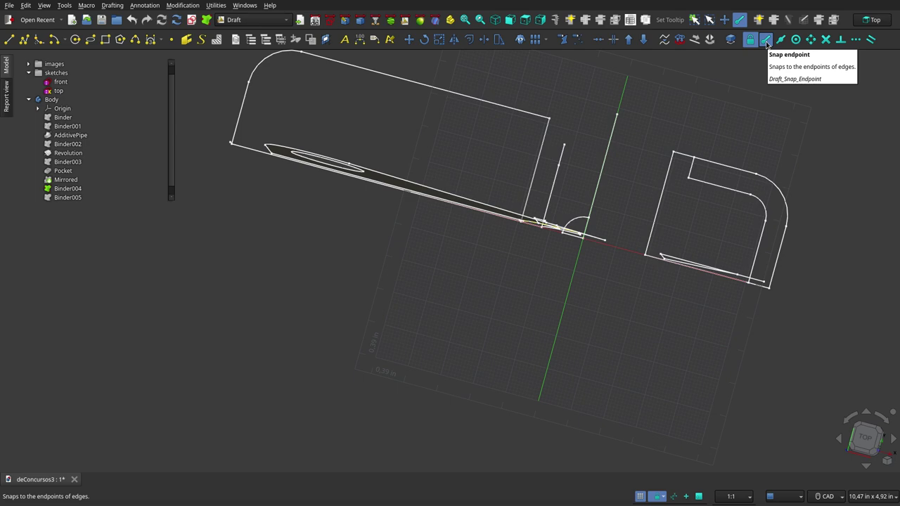
left_click(328, 24)
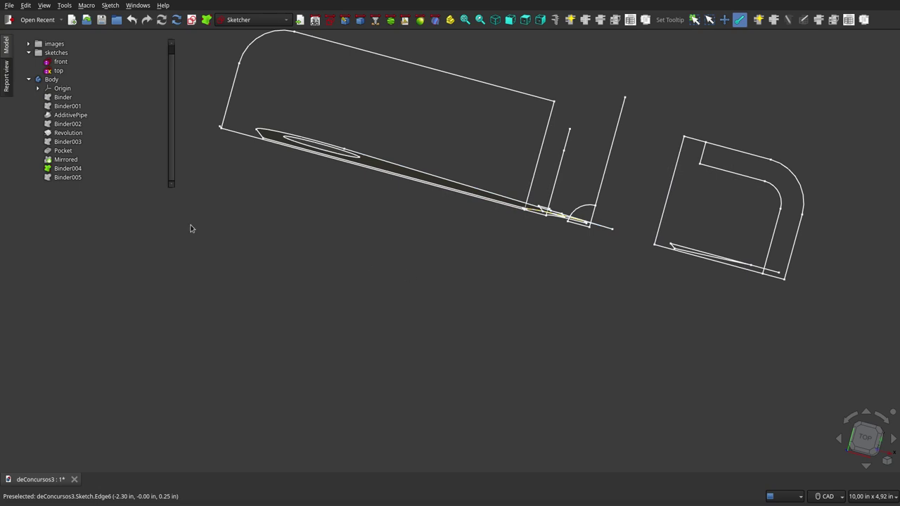
Step: Select Binder004 and zoom in on its wedge face's narrow tip near the hub outline
middle_click_drag(495, 281, 471, 304)
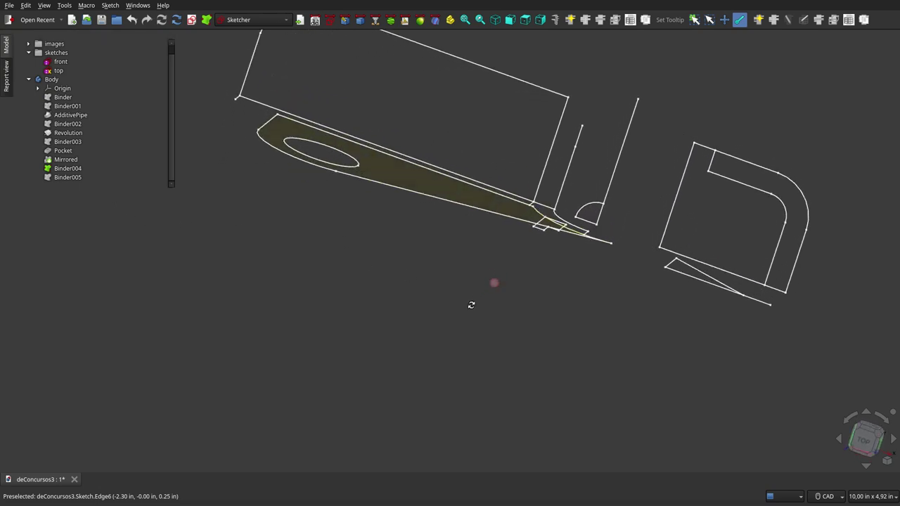
left_click(66, 170)
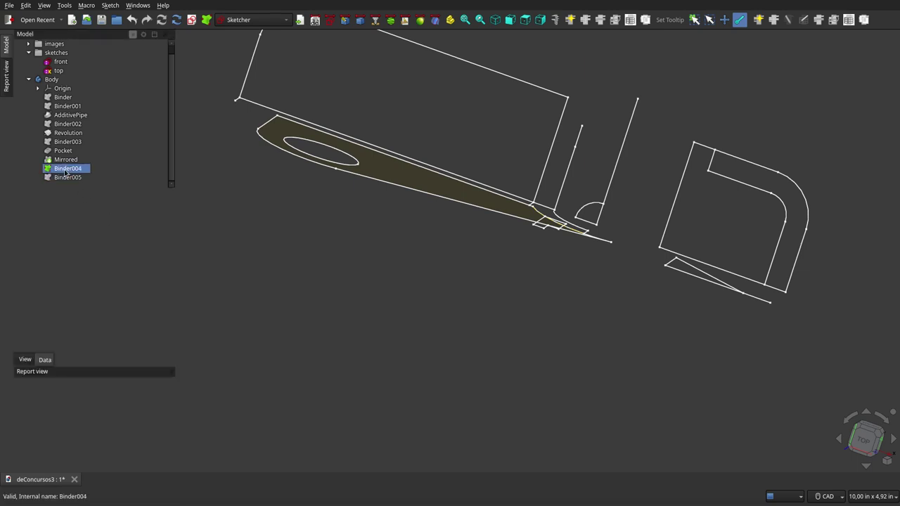
left_click(65, 171)
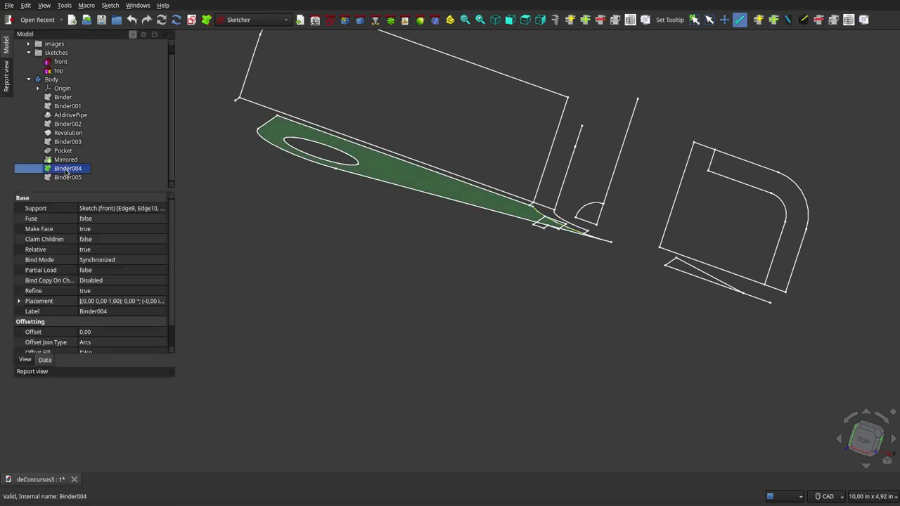
scroll(555, 191, "up", 4)
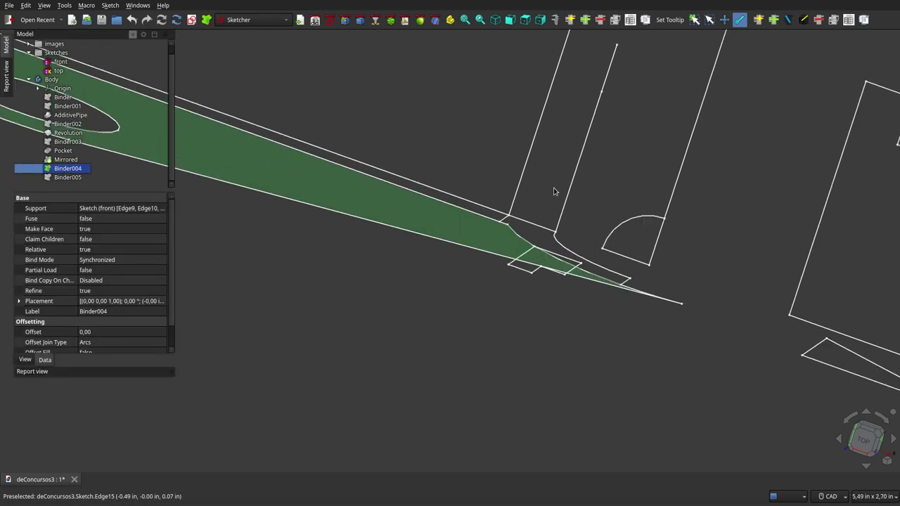
scroll(580, 233, "up", 3)
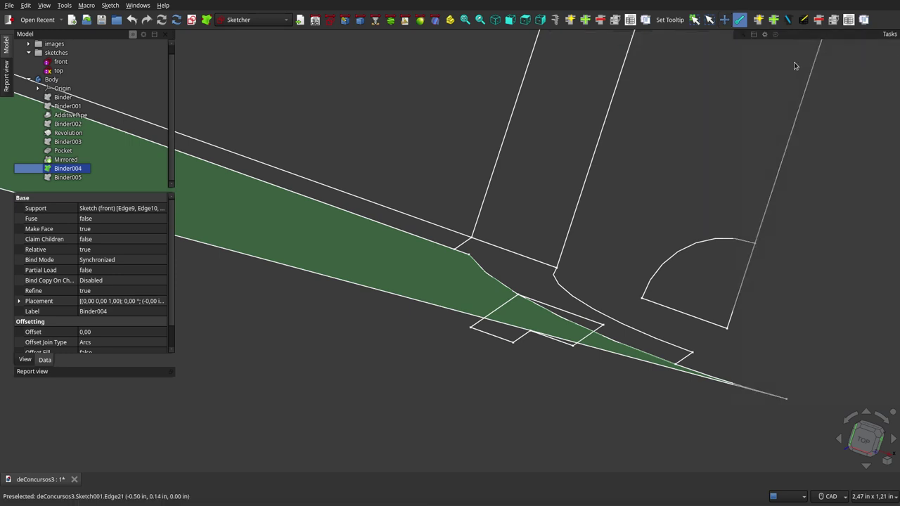
left_click(765, 35)
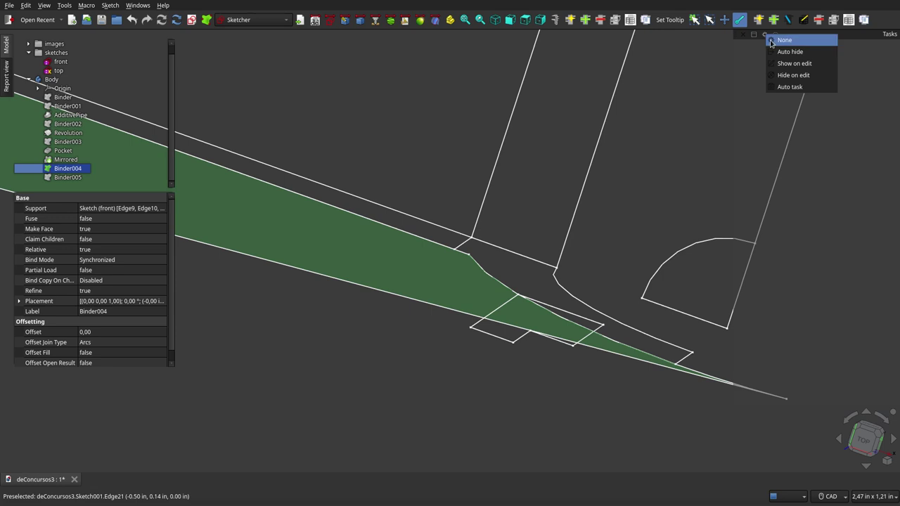
left_click(769, 41)
left_click(638, 105)
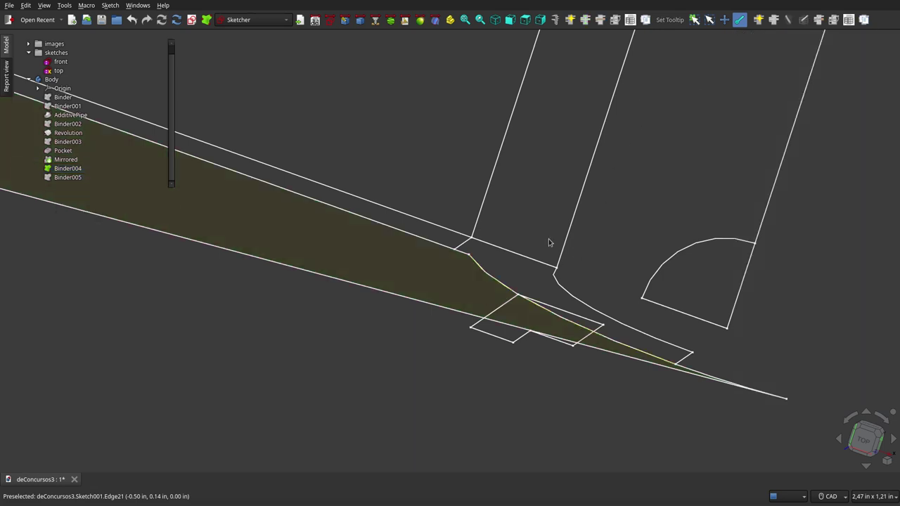
left_click(87, 193)
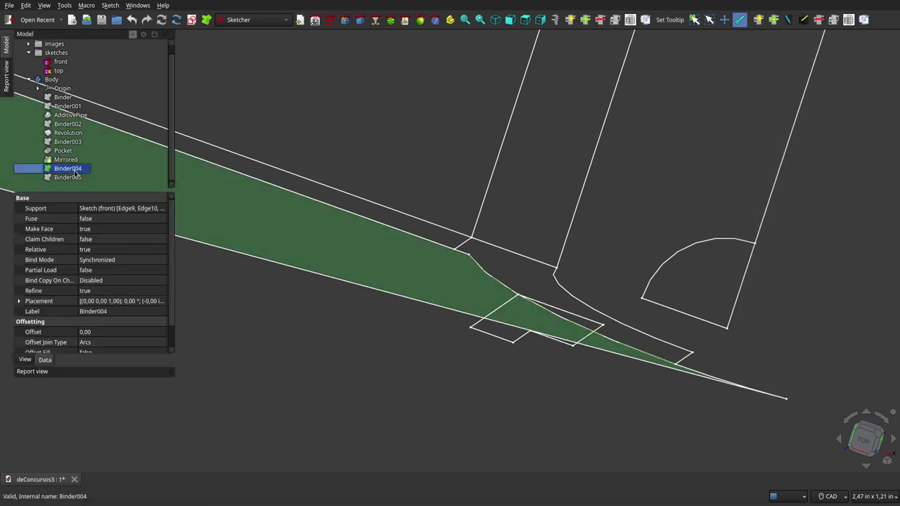
Step: Shift the Binder004 face away from its original position with Draft Move
left_click(725, 20)
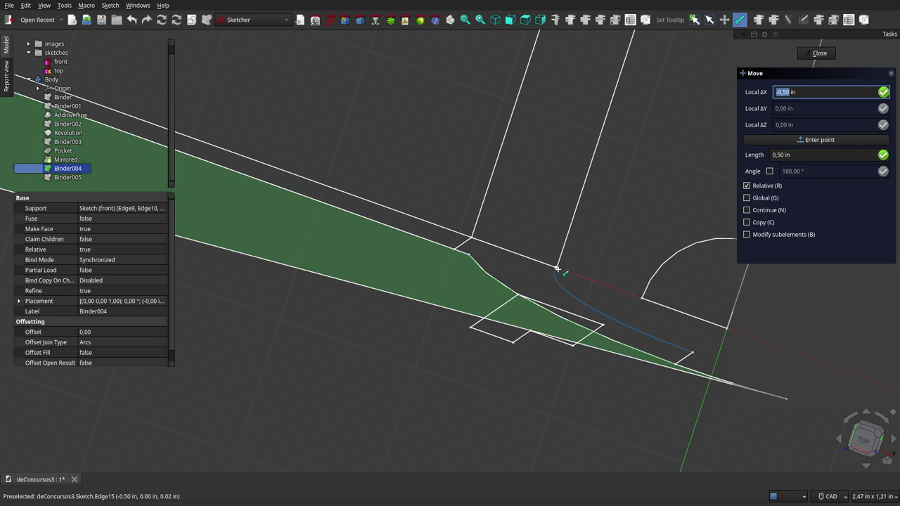
middle_click_drag(558, 269, 574, 196)
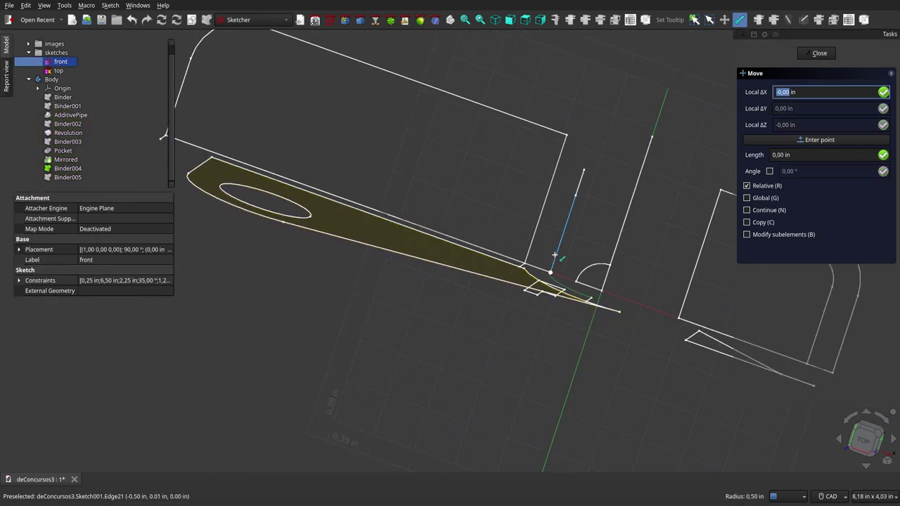
left_click(574, 196)
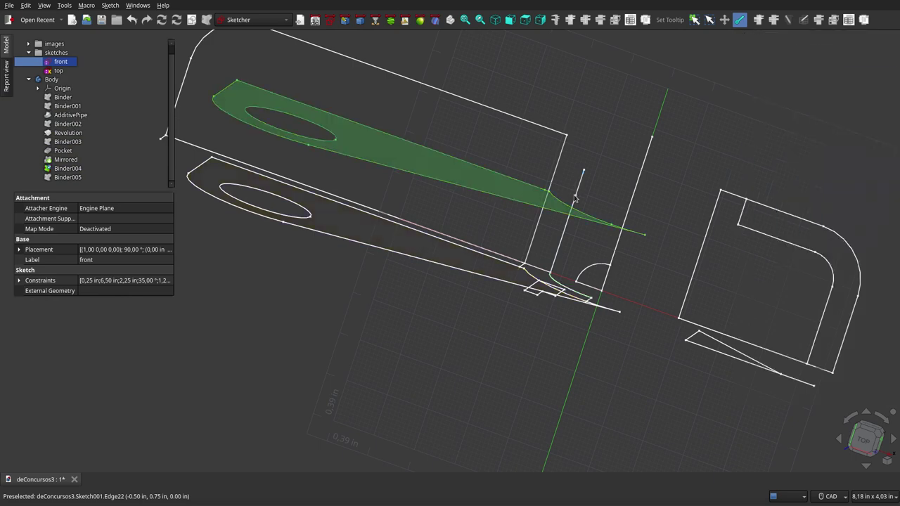
middle_click_drag(501, 237, 539, 129)
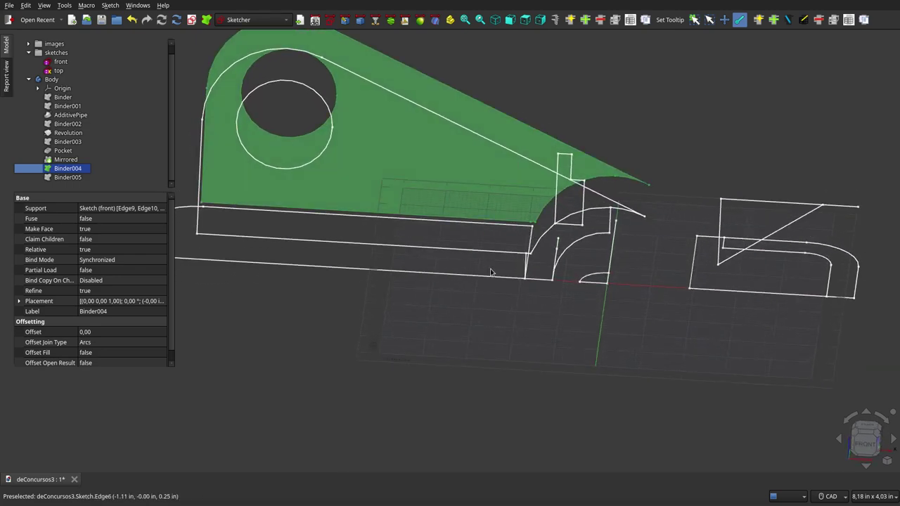
scroll(518, 144, "down", 4)
left_click(518, 145)
scroll(508, 163, "up", 4)
scroll(506, 163, "down", 2)
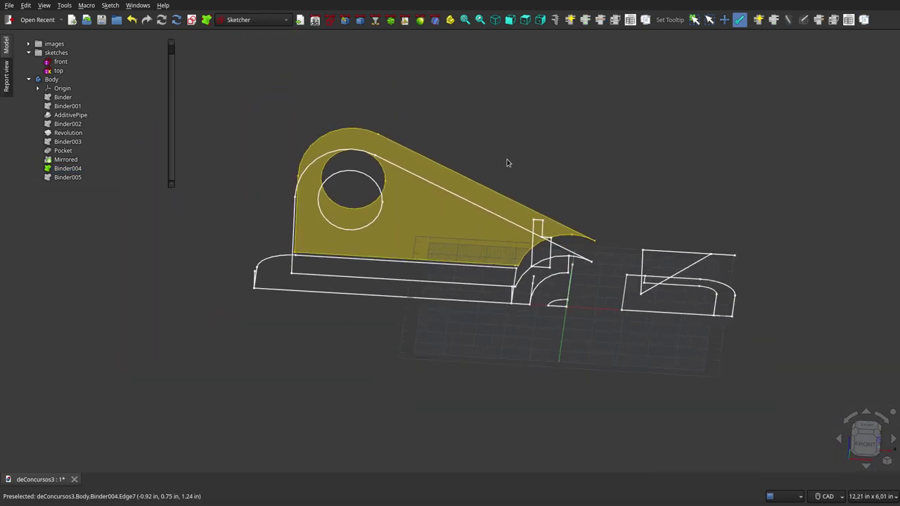
mouse_move(506, 163)
middle_mouse_down()
mouse_move(408, 234)
mouse_move(358, 191)
mouse_move(438, 137)
mouse_move(492, 145)
mouse_move(516, 199)
mouse_move(515, 270)
middle_mouse_up()
right_click(513, 317)
left_click(372, 288)
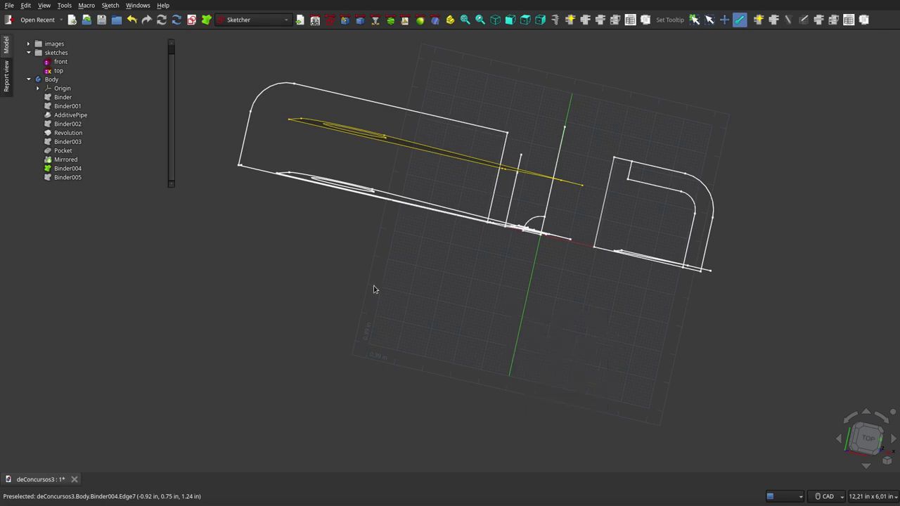
mouse_move(410, 317)
middle_mouse_down()
mouse_move(401, 350)
mouse_move(414, 277)
mouse_move(267, 231)
mouse_move(672, 408)
middle_mouse_up()
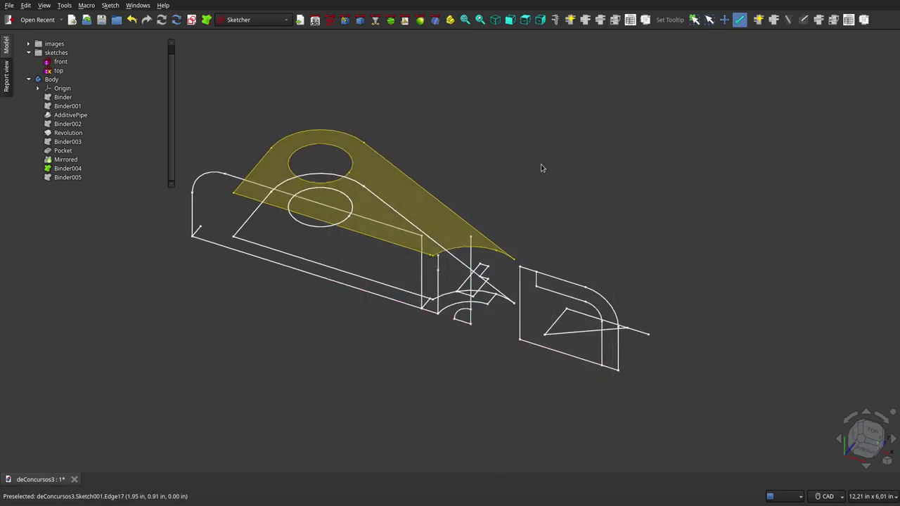
mouse_move(541, 164)
middle_mouse_down()
mouse_move(521, 205)
mouse_move(455, 183)
mouse_move(422, 153)
mouse_move(459, 124)
middle_mouse_up()
mouse_move(484, 140)
middle_mouse_down()
mouse_move(494, 117)
mouse_move(479, 214)
mouse_move(471, 206)
mouse_move(478, 132)
mouse_move(502, 197)
middle_mouse_up()
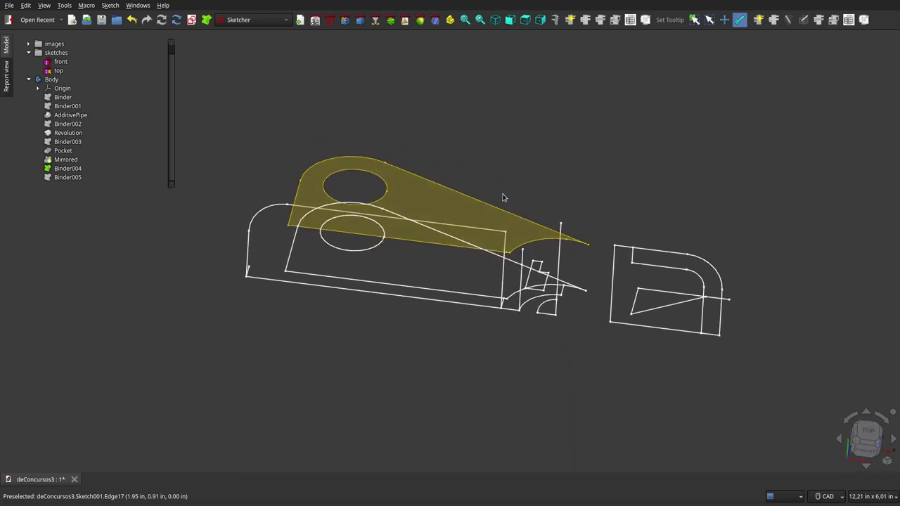
scroll(575, 260, "up", 3)
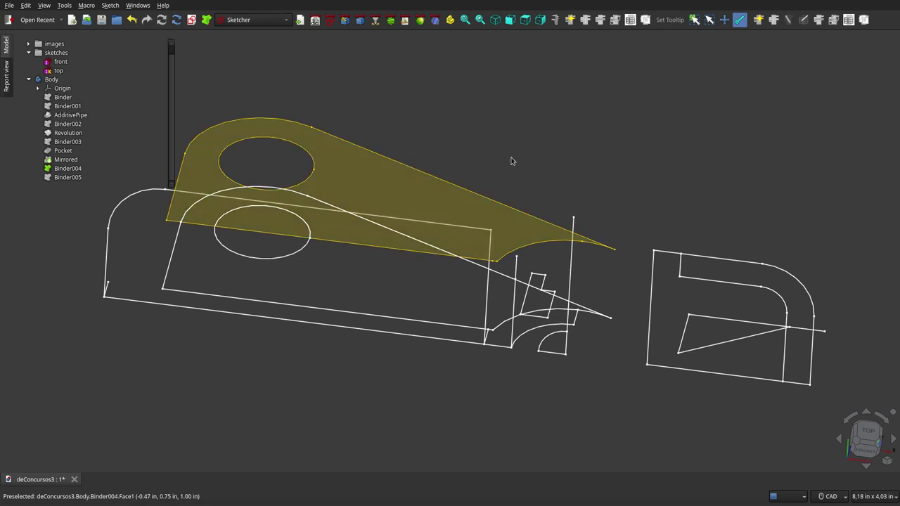
scroll(512, 160, "down", 3)
middle_click_drag(512, 161, 550, 185)
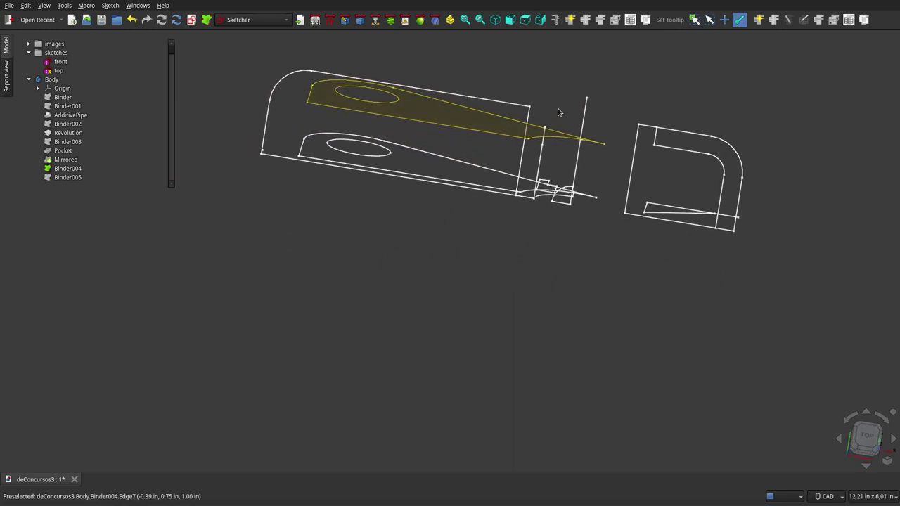
scroll(558, 110, "up", 3)
scroll(558, 110, "up", 1)
middle_click_drag(518, 236, 530, 186)
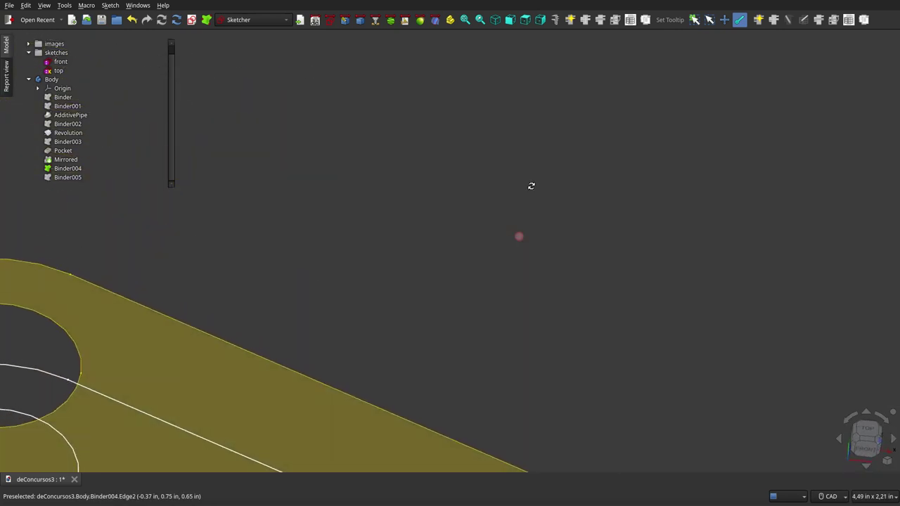
scroll(516, 213, "down", 3)
scroll(515, 213, "down", 2)
scroll(515, 213, "down", 1)
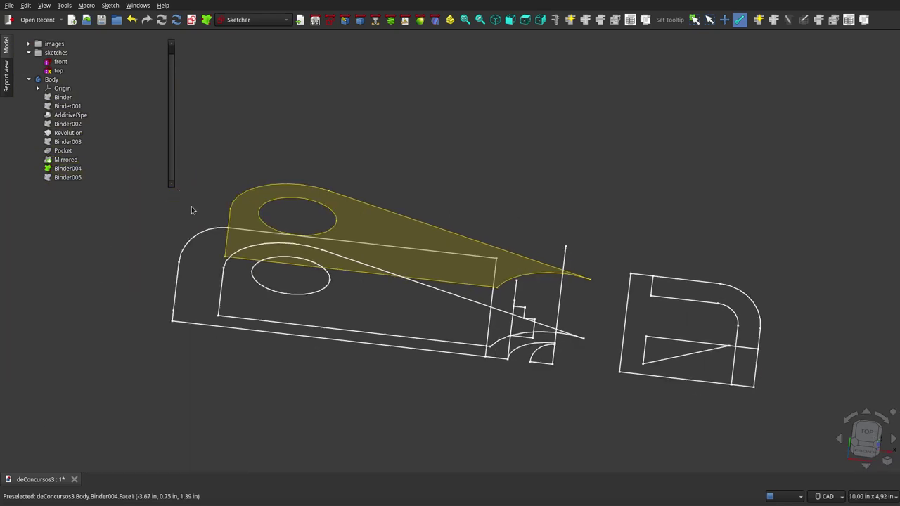
left_click(68, 178)
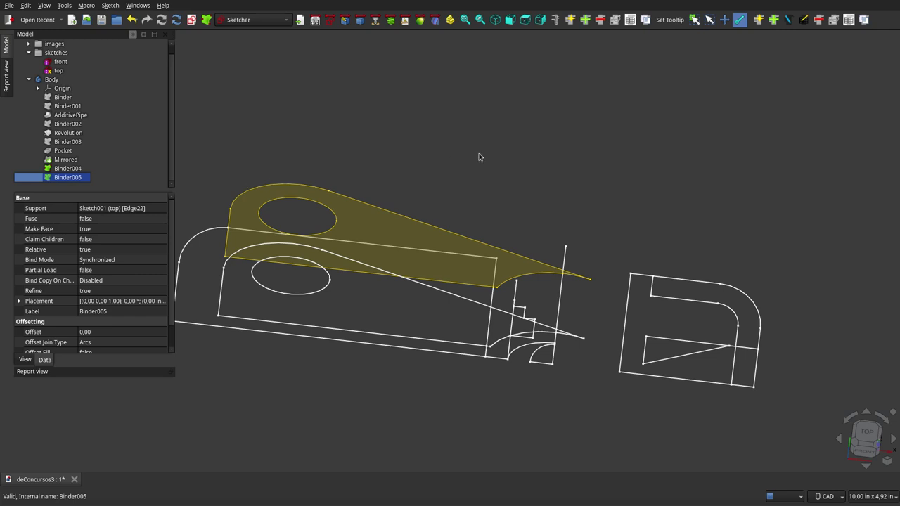
Step: Select the top sketch and switch to the Part Design workbench
left_click(53, 72)
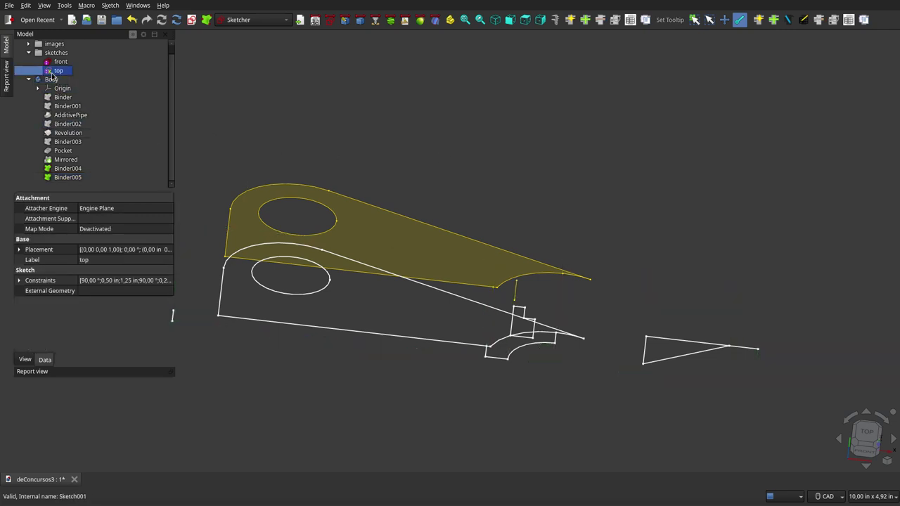
mouse_move(528, 178)
middle_mouse_down()
mouse_move(520, 218)
mouse_move(521, 197)
middle_mouse_up()
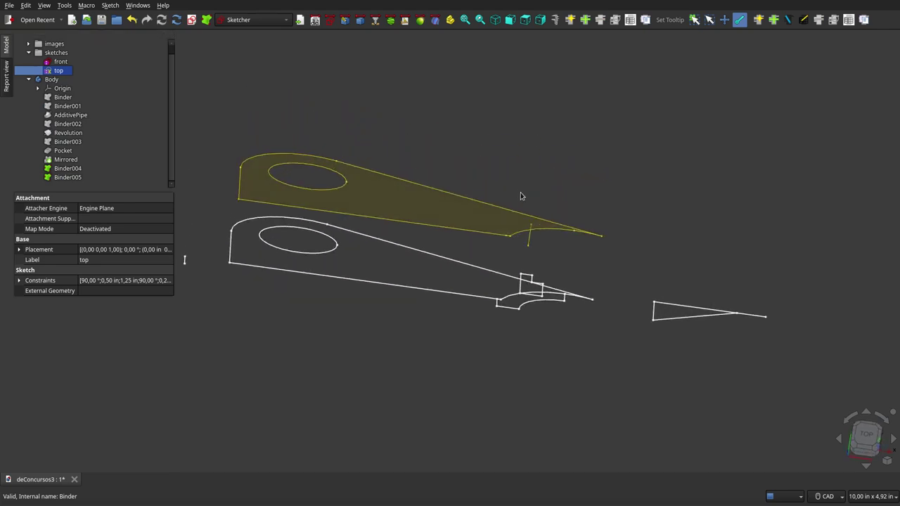
left_click(345, 20)
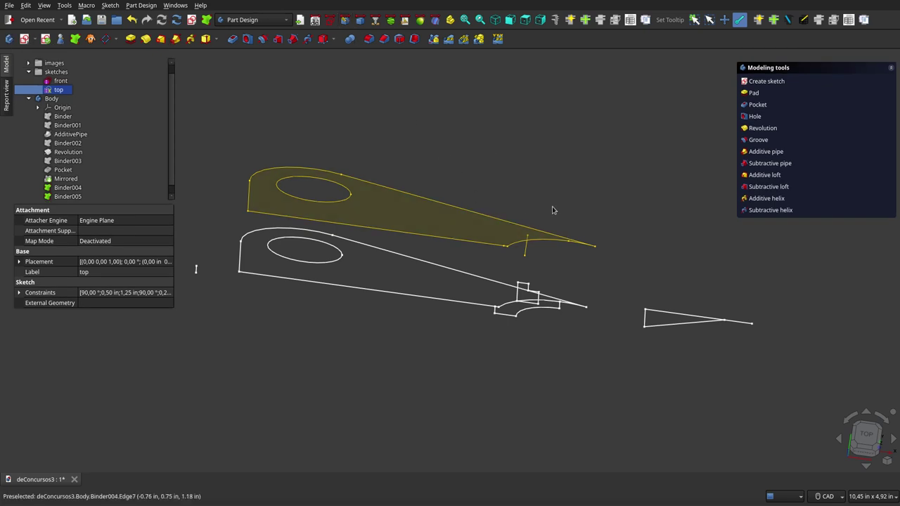
Step: Select the Binder004 face as the sweep profile and add Binder005 as the path
mouse_move(552, 206)
middle_mouse_down()
mouse_move(542, 225)
mouse_move(542, 158)
middle_mouse_up()
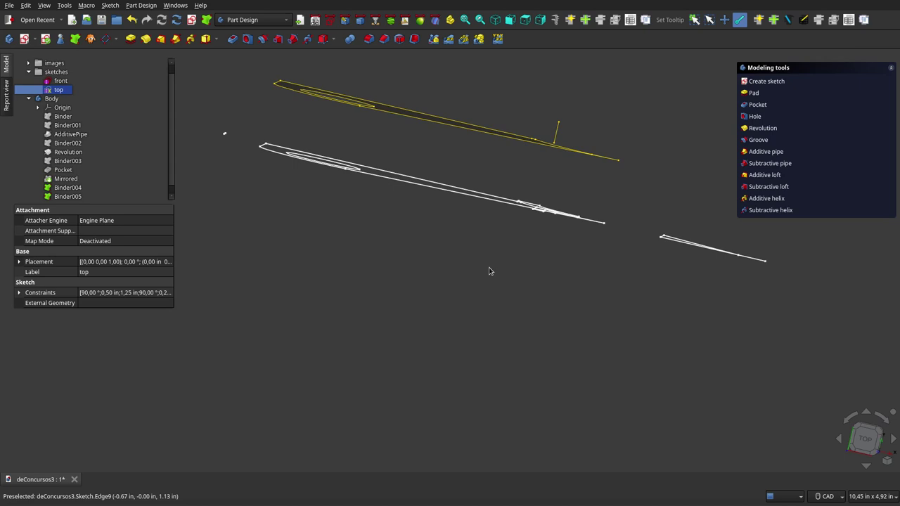
middle_click_drag(489, 271, 507, 167)
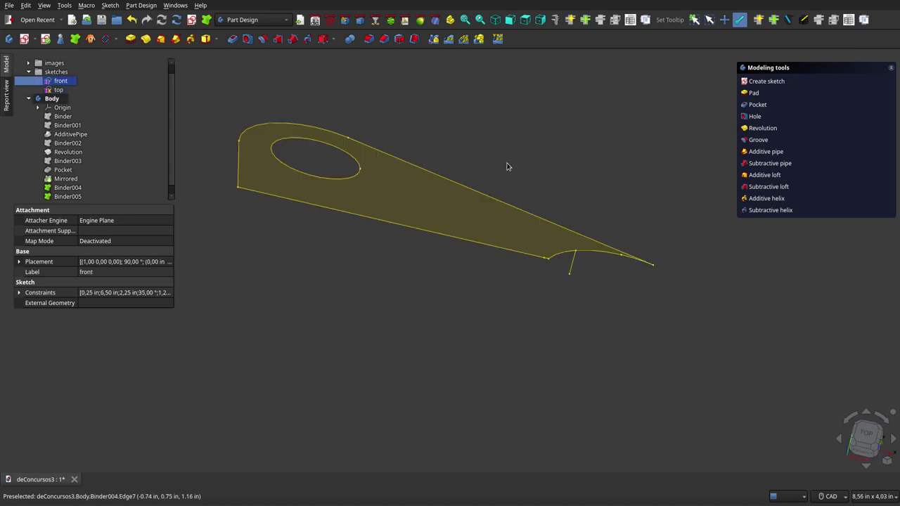
left_click(476, 213)
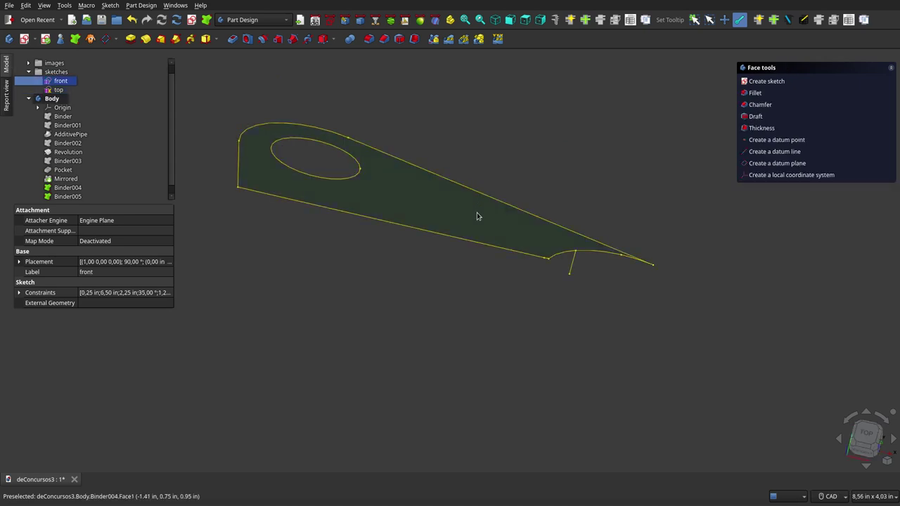
left_click(572, 263, "ctrl")
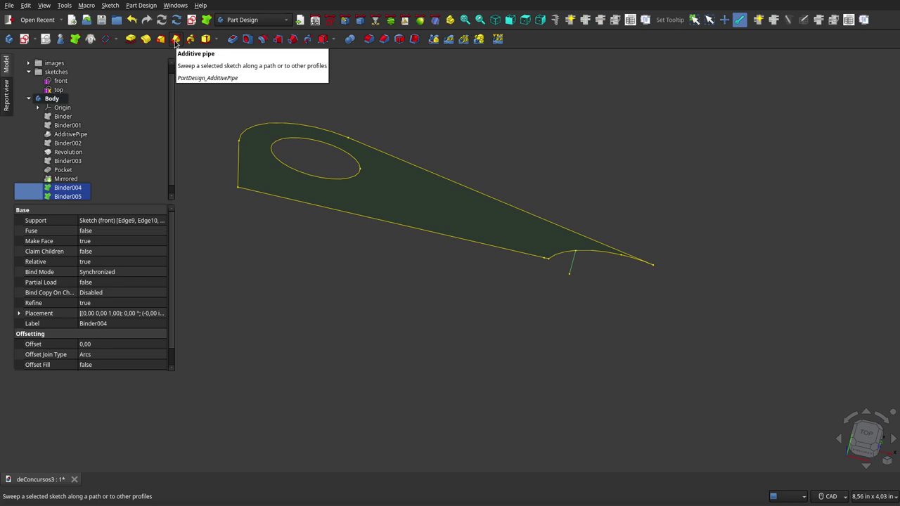
Step: Sweep the Binder004:Face1 profile along Binder005 into the AdditivePipe001 solid arm
left_click(176, 40)
mouse_move(837, 52)
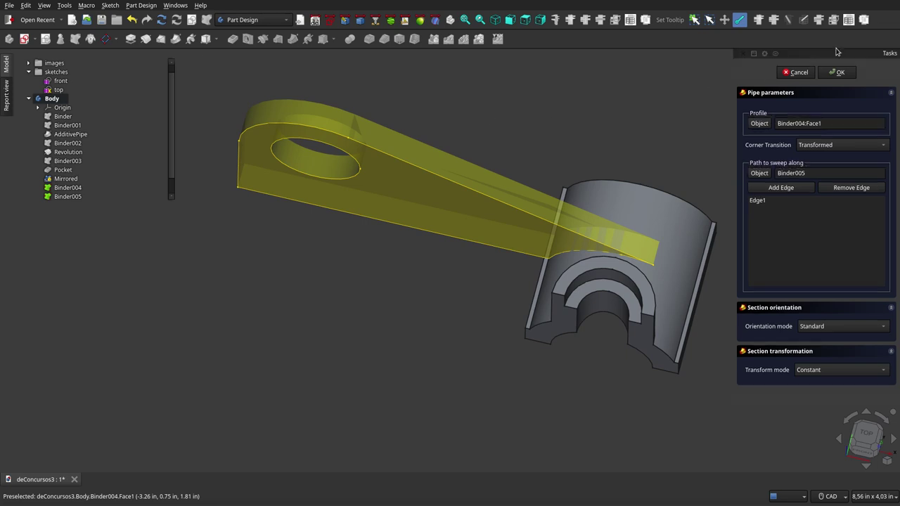
left_click(840, 73)
scroll(400, 272, "down", 3)
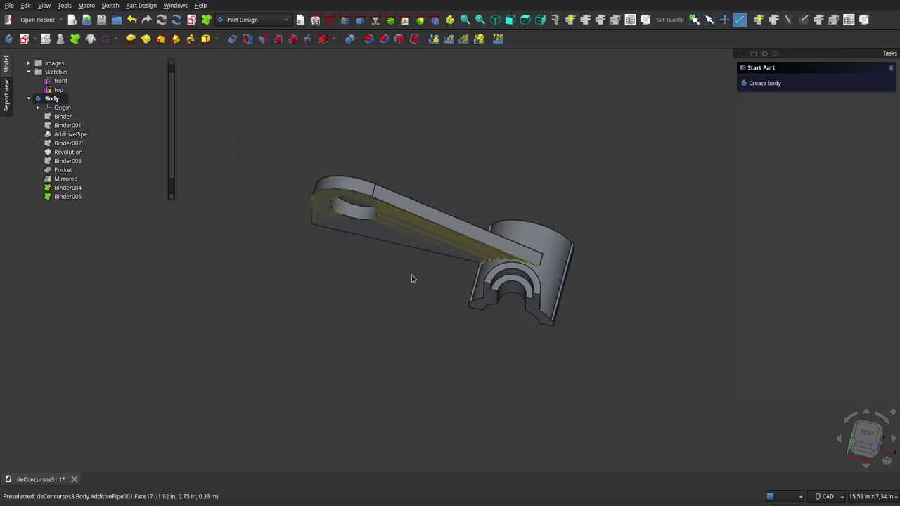
middle_click_drag(413, 277, 394, 211)
Step: Check Binder005 and Binder004 in the tree and orbit around the finished part
left_click(67, 197)
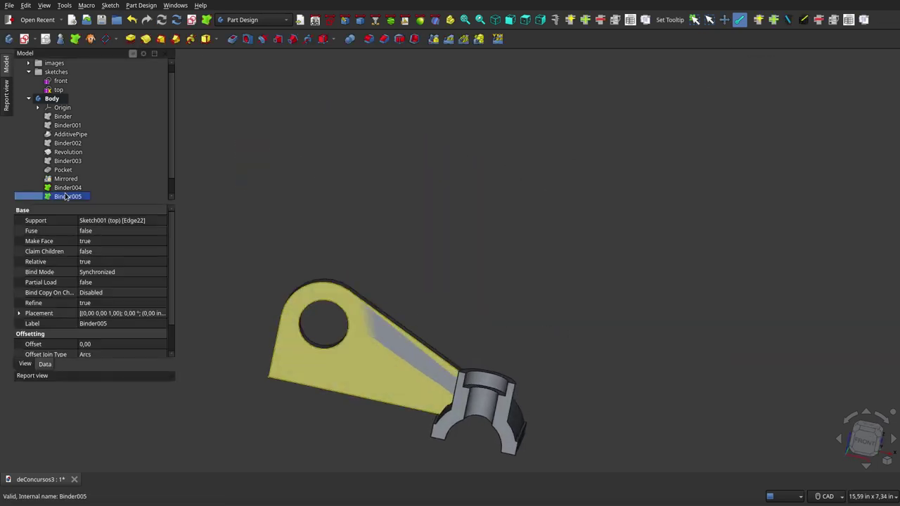
left_click(67, 179)
scroll(509, 134, "down", 3)
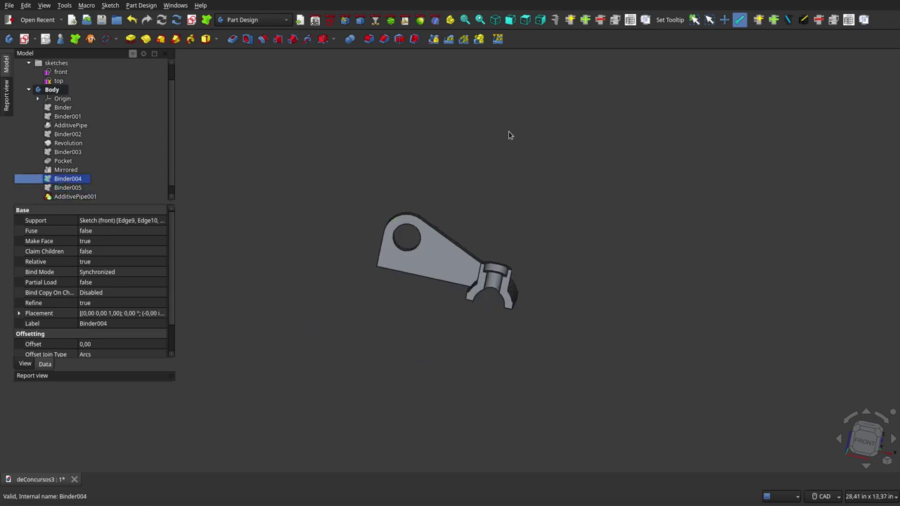
middle_click_drag(508, 135, 462, 266)
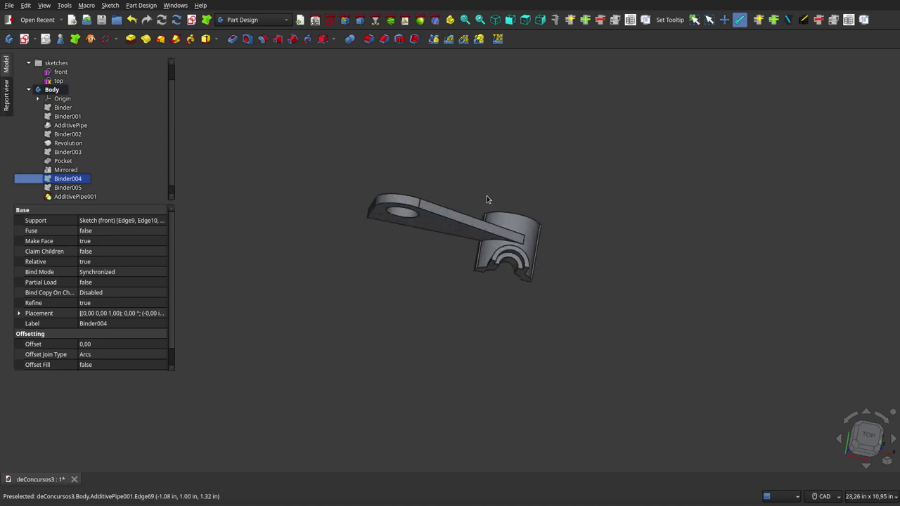
scroll(487, 200, "up", 2)
scroll(487, 200, "down", 3)
mouse_move(449, 249)
middle_mouse_down()
mouse_move(457, 173)
mouse_move(472, 189)
mouse_move(464, 206)
middle_mouse_up()
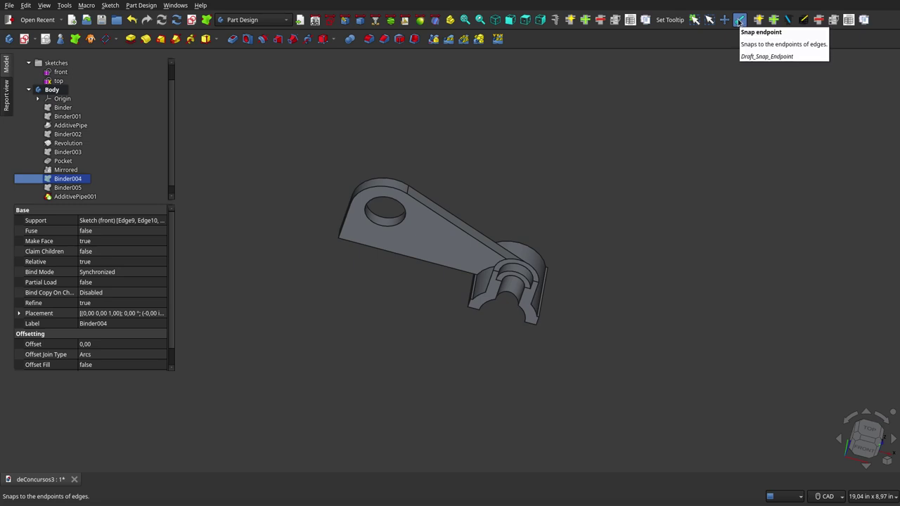
left_click(358, 330)
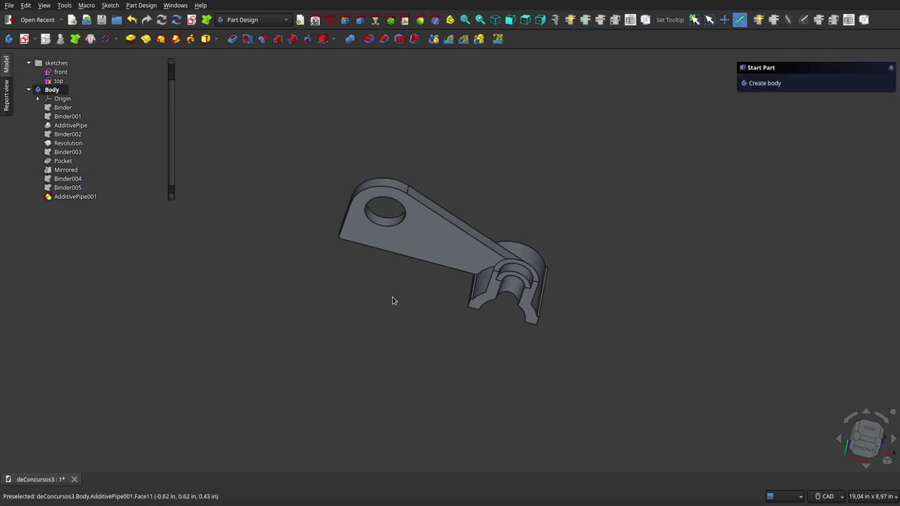
scroll(421, 265, "up", 3)
scroll(421, 265, "down", 3)
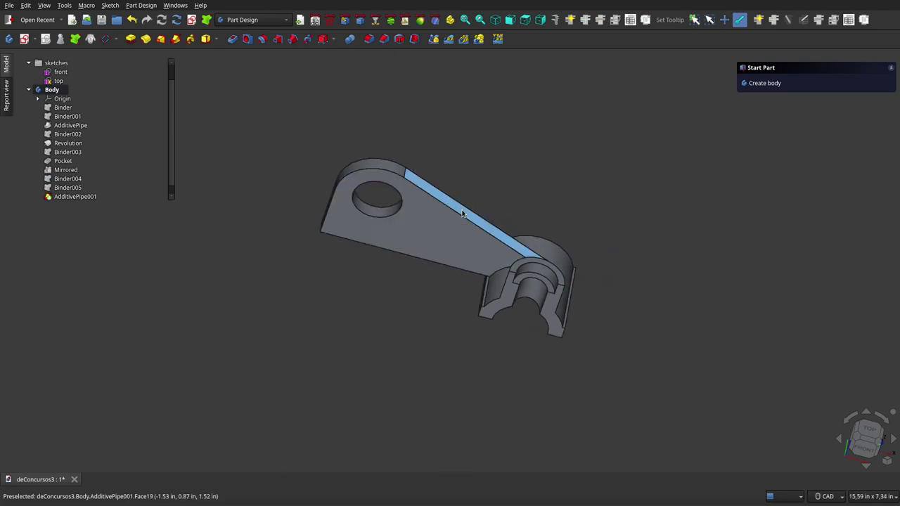
mouse_move(462, 213)
middle_mouse_down()
mouse_move(554, 322)
mouse_move(586, 267)
mouse_move(582, 199)
mouse_move(561, 145)
mouse_move(539, 127)
mouse_move(476, 145)
mouse_move(432, 223)
mouse_move(428, 279)
mouse_move(460, 269)
middle_mouse_up()
scroll(468, 256, "up", 3)
scroll(473, 189, "up", 2)
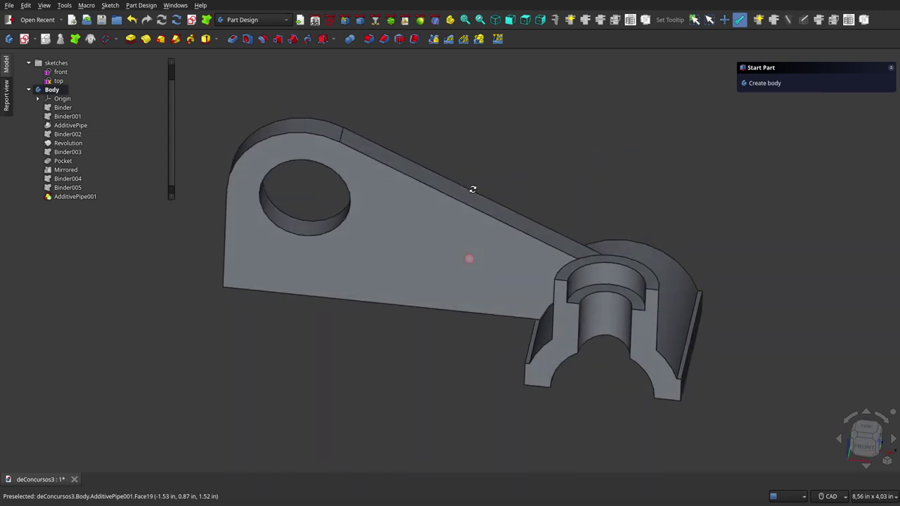
mouse_move(472, 189)
middle_mouse_down()
mouse_move(473, 173)
mouse_move(496, 164)
mouse_move(508, 173)
mouse_move(503, 185)
mouse_move(498, 106)
mouse_move(482, 195)
middle_mouse_up()
scroll(440, 335, "down", 2)
scroll(439, 332, "down", 1)
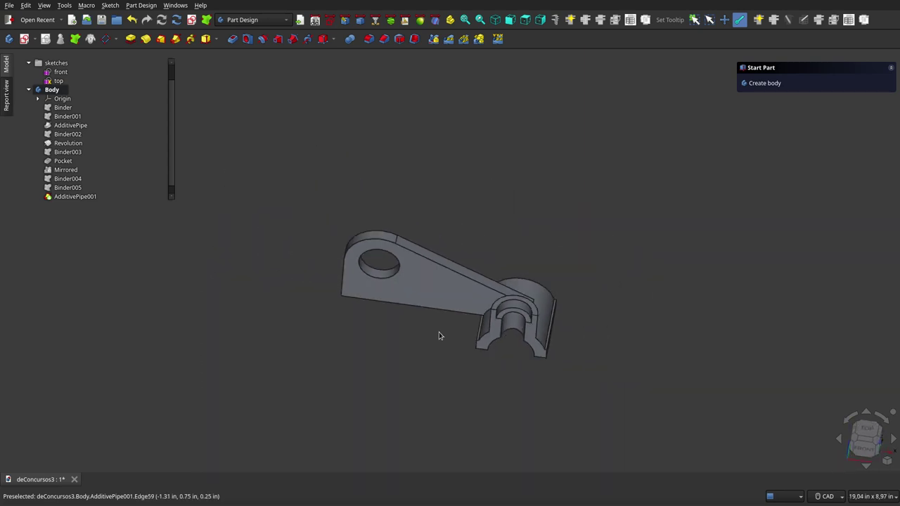
scroll(442, 342, "up", 3)
scroll(442, 343, "up", 1)
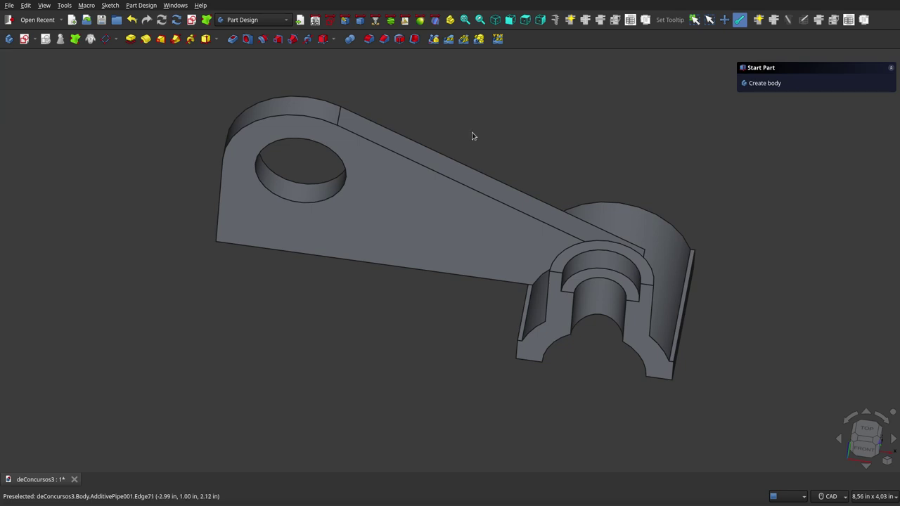
mouse_move(490, 158)
middle_mouse_down()
mouse_move(469, 297)
mouse_move(475, 233)
mouse_move(506, 179)
mouse_move(549, 137)
mouse_move(400, 124)
mouse_move(315, 187)
mouse_move(382, 207)
mouse_move(389, 269)
mouse_move(520, 267)
mouse_move(621, 244)
mouse_move(653, 192)
mouse_move(613, 148)
mouse_move(564, 128)
mouse_move(538, 125)
mouse_move(471, 155)
mouse_move(442, 190)
mouse_move(407, 302)
mouse_move(480, 141)
middle_mouse_up()
scroll(477, 187, "up", 4)
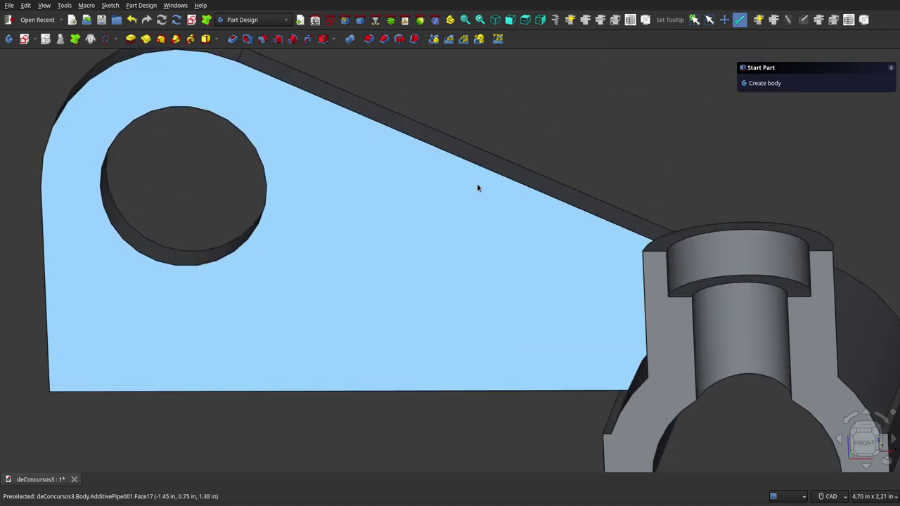
scroll(477, 187, "down", 4)
scroll(484, 156, "down", 3)
mouse_move(484, 121)
middle_mouse_down()
mouse_move(457, 223)
mouse_move(490, 70)
mouse_move(404, 94)
mouse_move(461, 101)
middle_mouse_up()
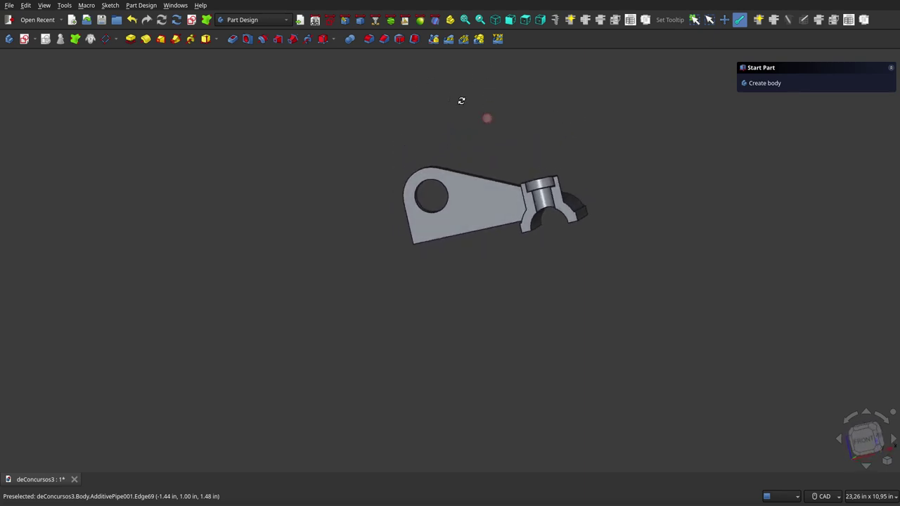